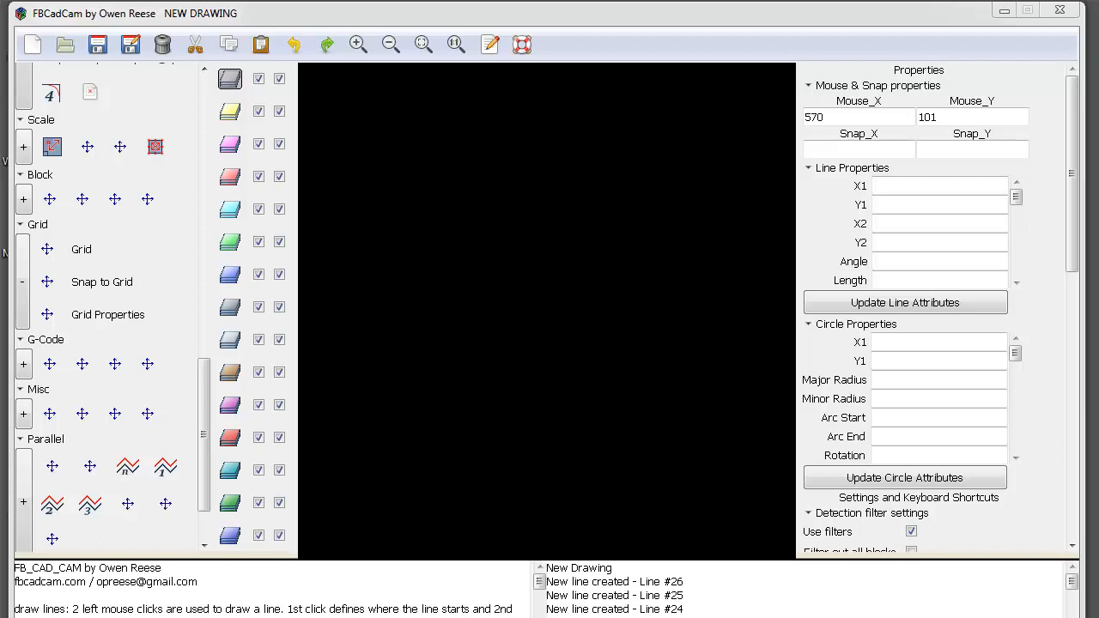
Turn on the grid display in the drawing area.
scroll(203, 471, "up", 2)
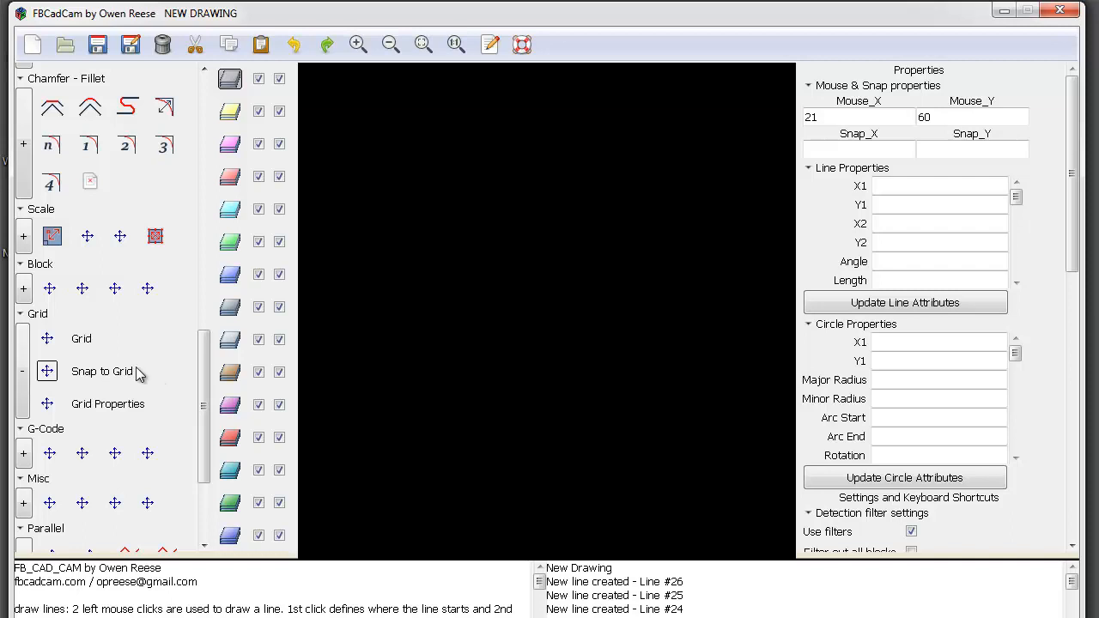
left_click(49, 340)
left_click(49, 339)
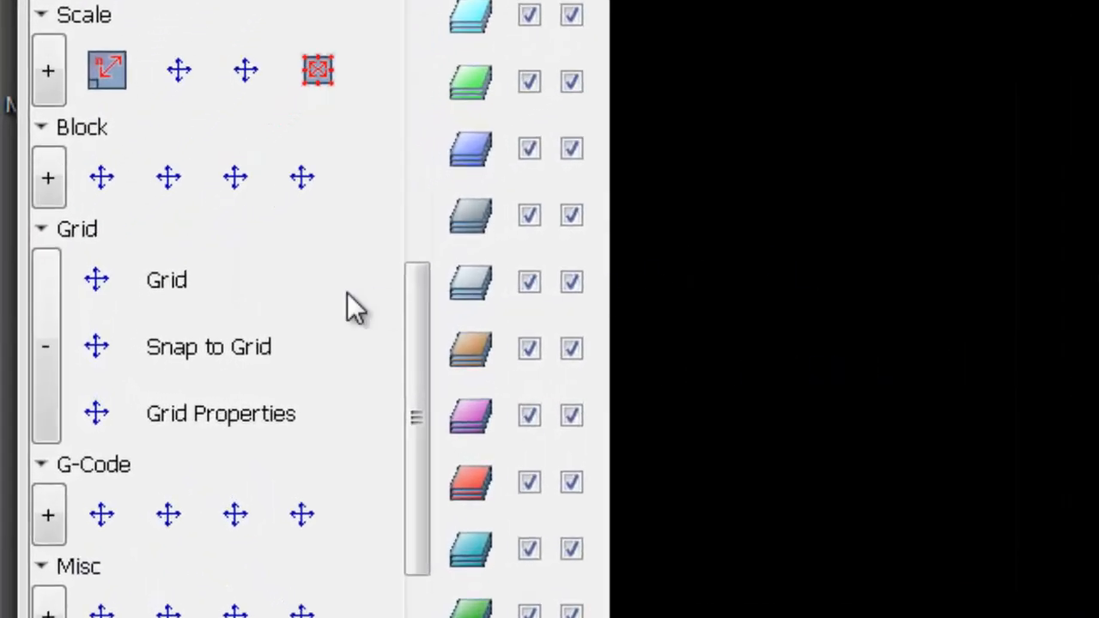
left_click(96, 292)
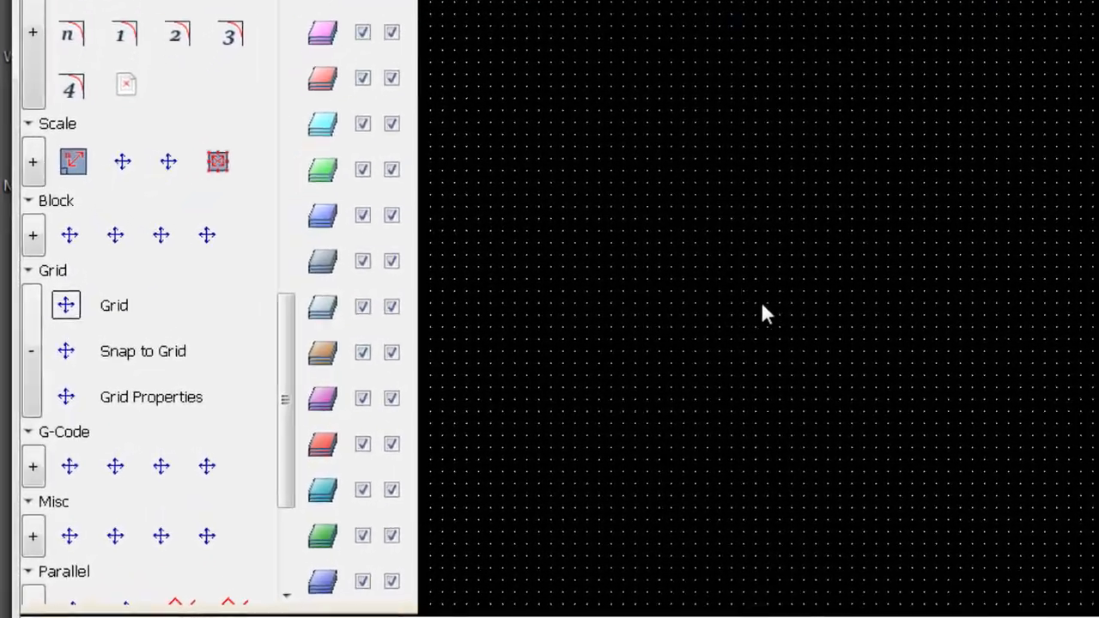
Set the grid spacing to 50 in both X and Y and save the grid properties.
left_click(78, 392)
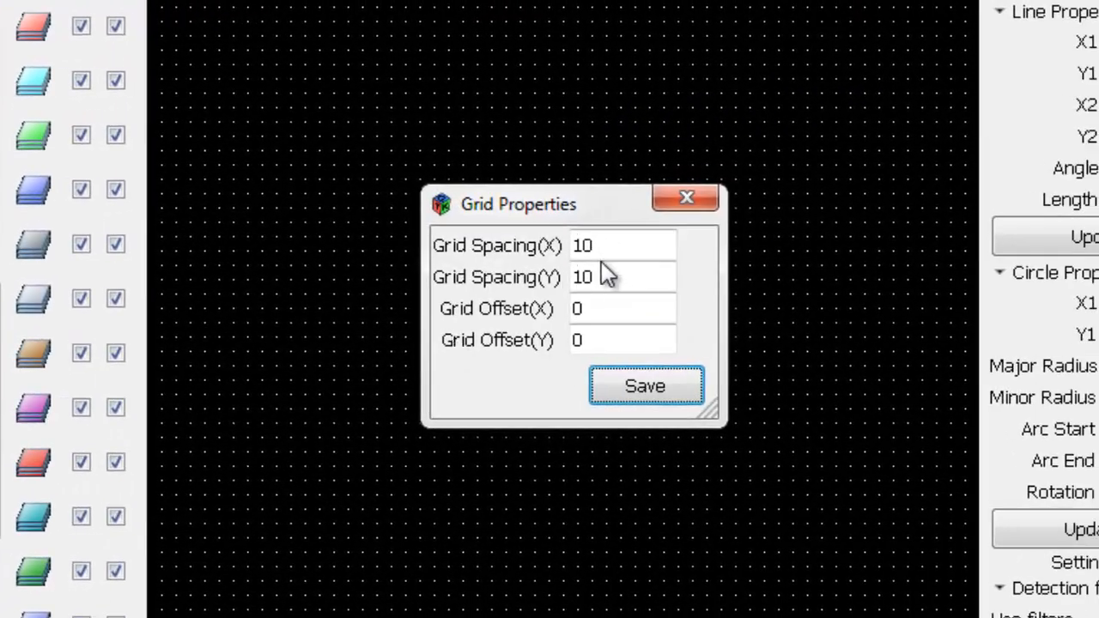
left_click(614, 246)
left_click_drag(592, 245, 561, 246)
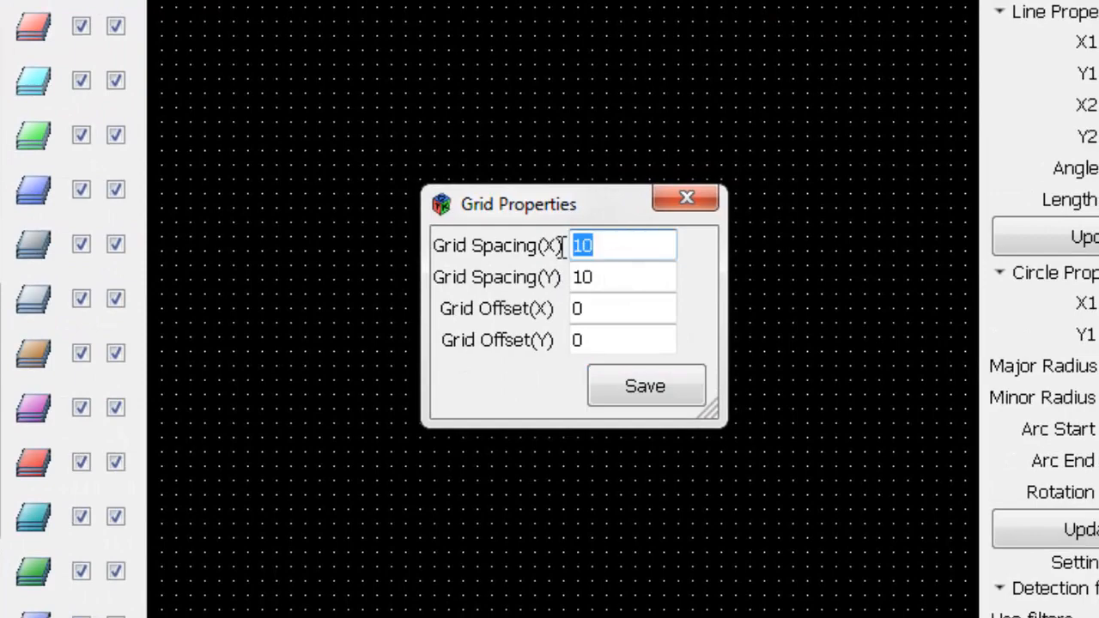
type("50")
left_click(613, 278)
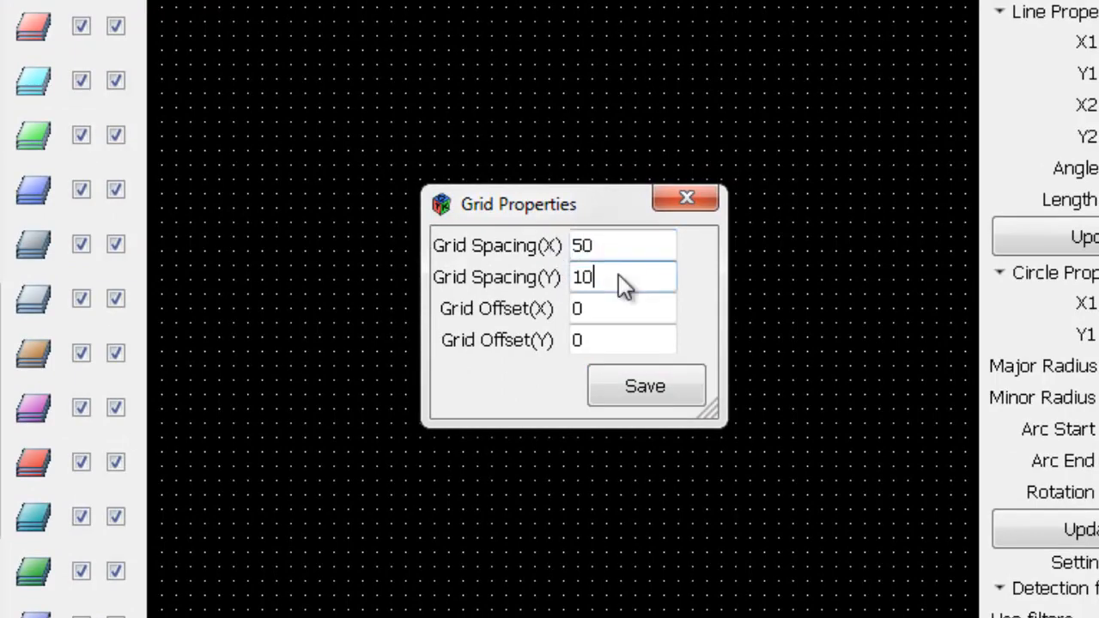
left_click_drag(613, 277, 557, 288)
type("50")
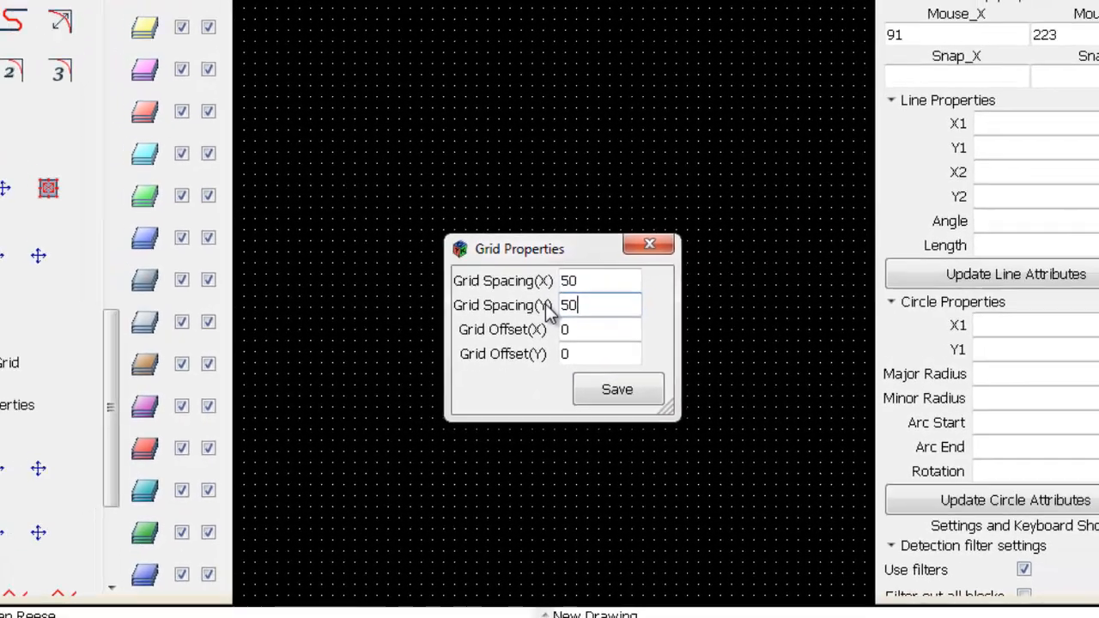
left_click(645, 385)
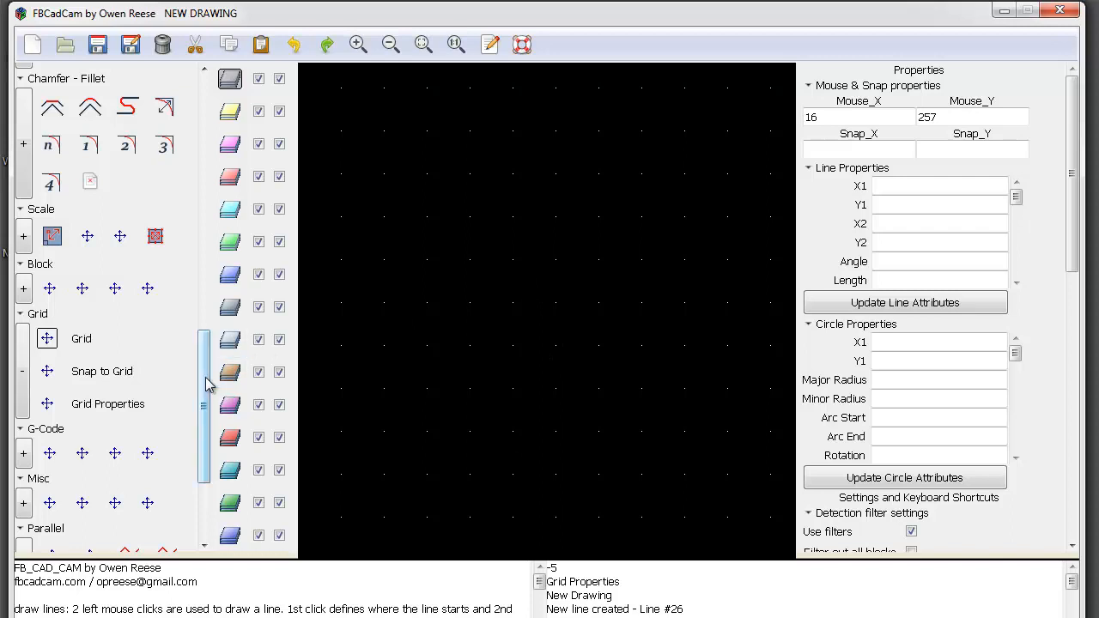
Turn on Snap to Grid for the drawing.
left_click_drag(206, 383, 197, 422)
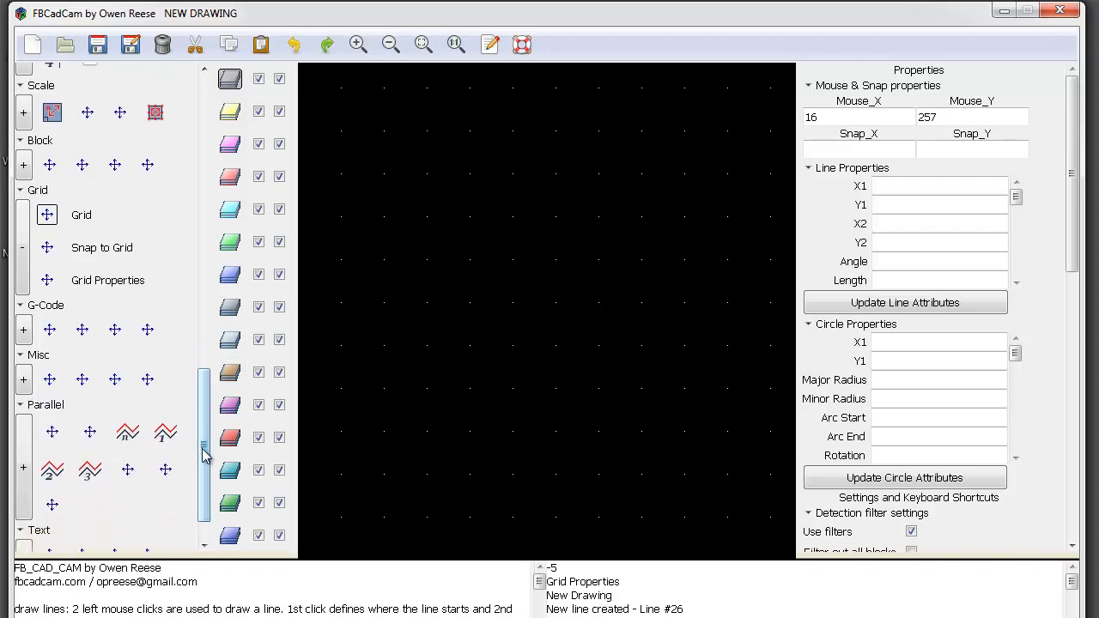
left_click_drag(203, 448, 200, 487)
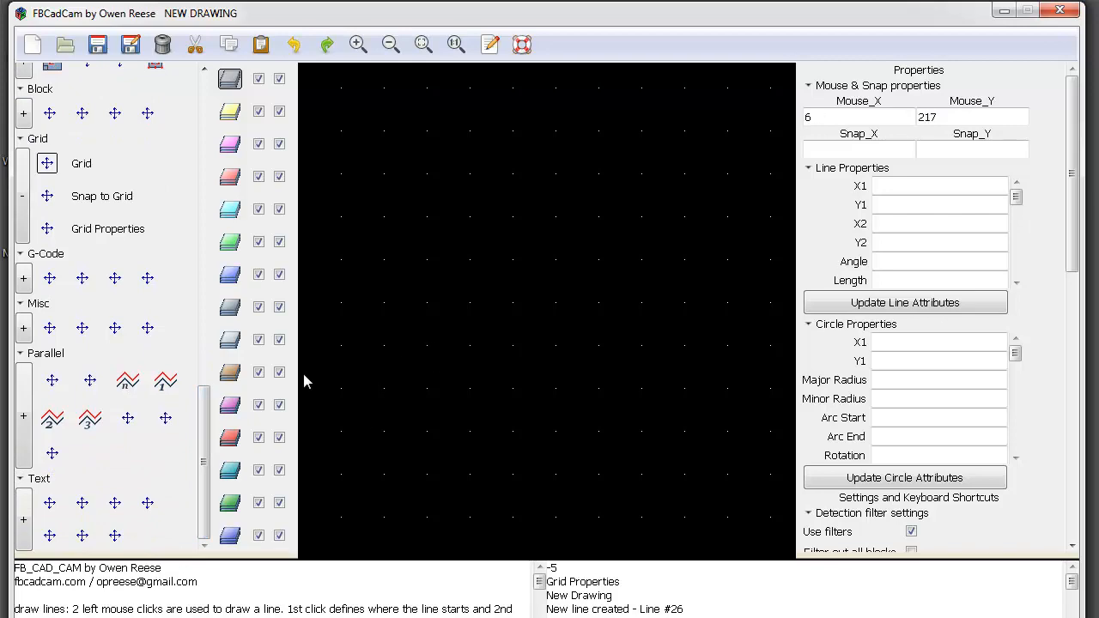
left_click_drag(206, 417, 190, 256)
left_click(137, 222)
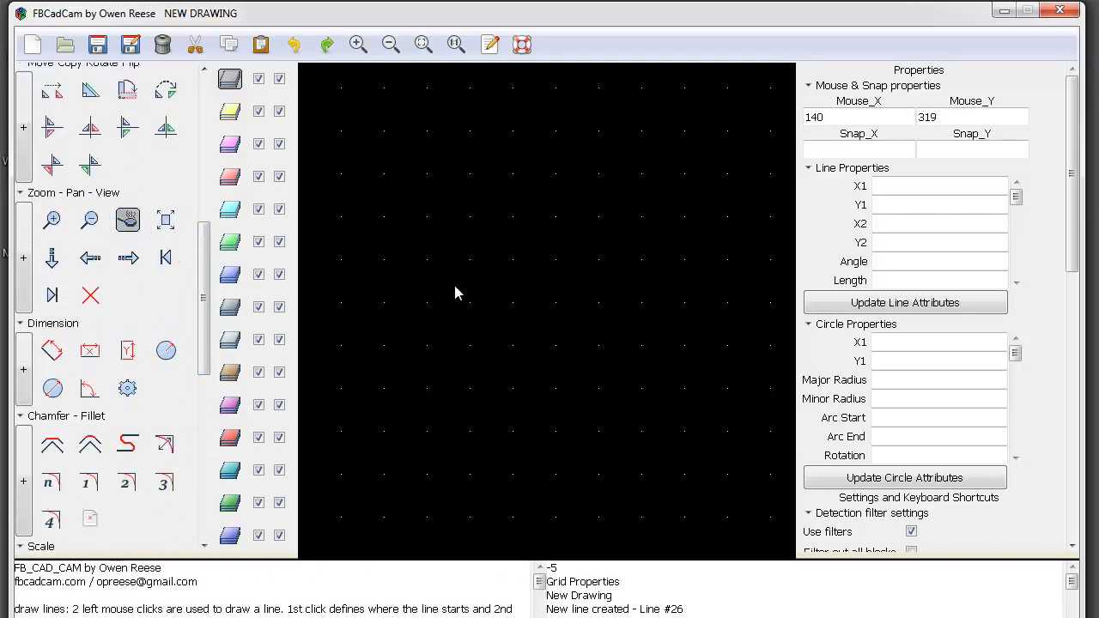
left_click_drag(509, 307, 508, 233)
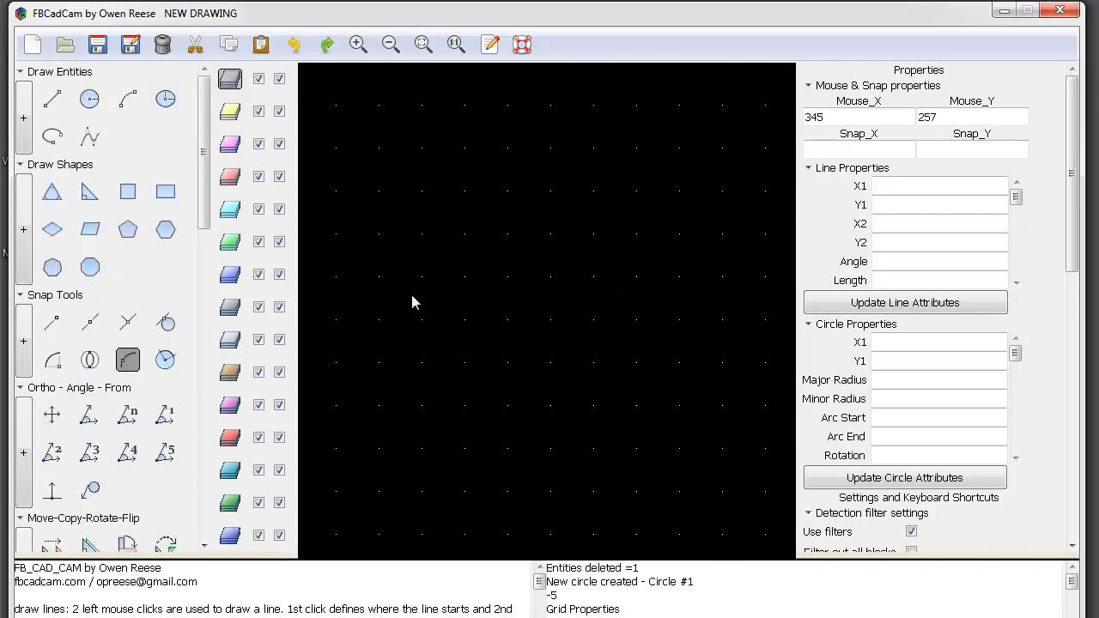
scroll(182, 446, "down", 15)
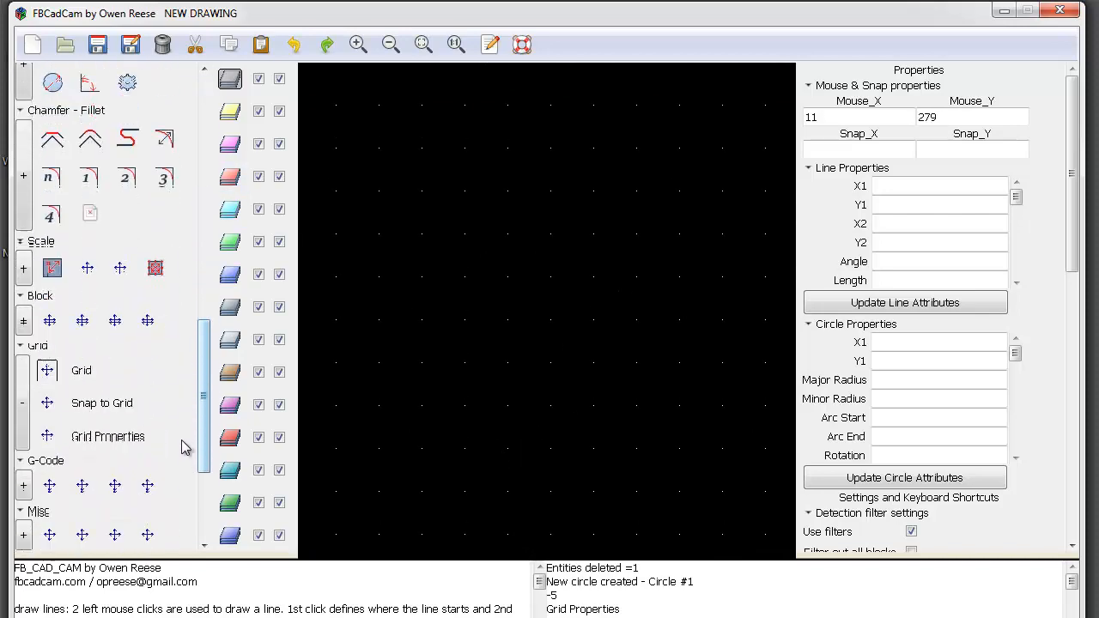
scroll(182, 446, "down", 2)
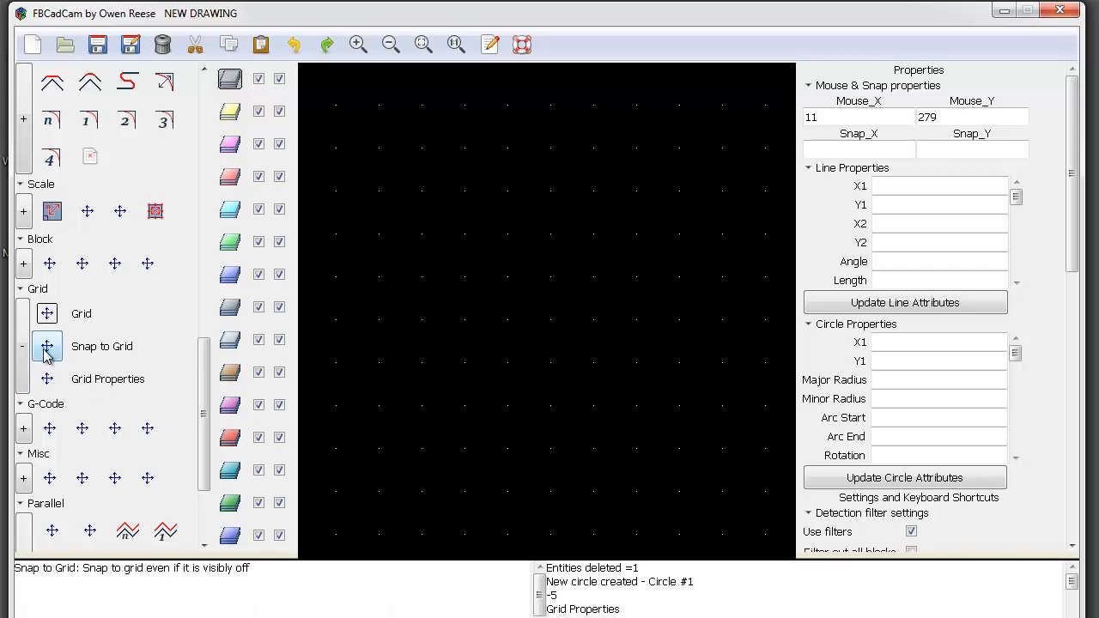
left_click_drag(206, 412, 204, 129)
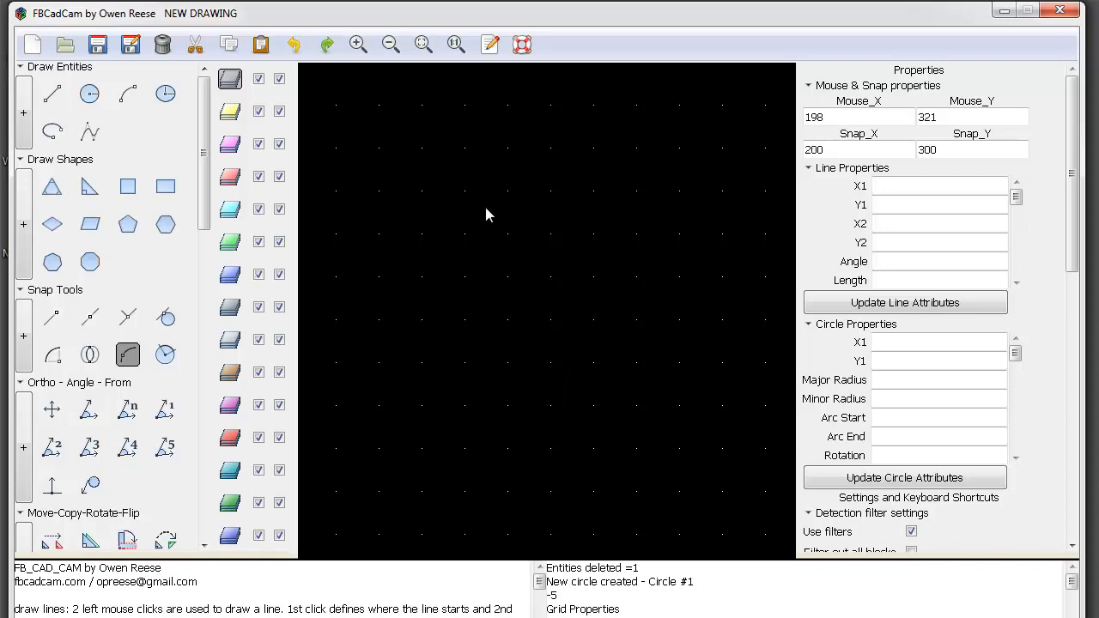
Draw a circle centred on the grid point 300, 200 with a radius of 200.
left_click(90, 95)
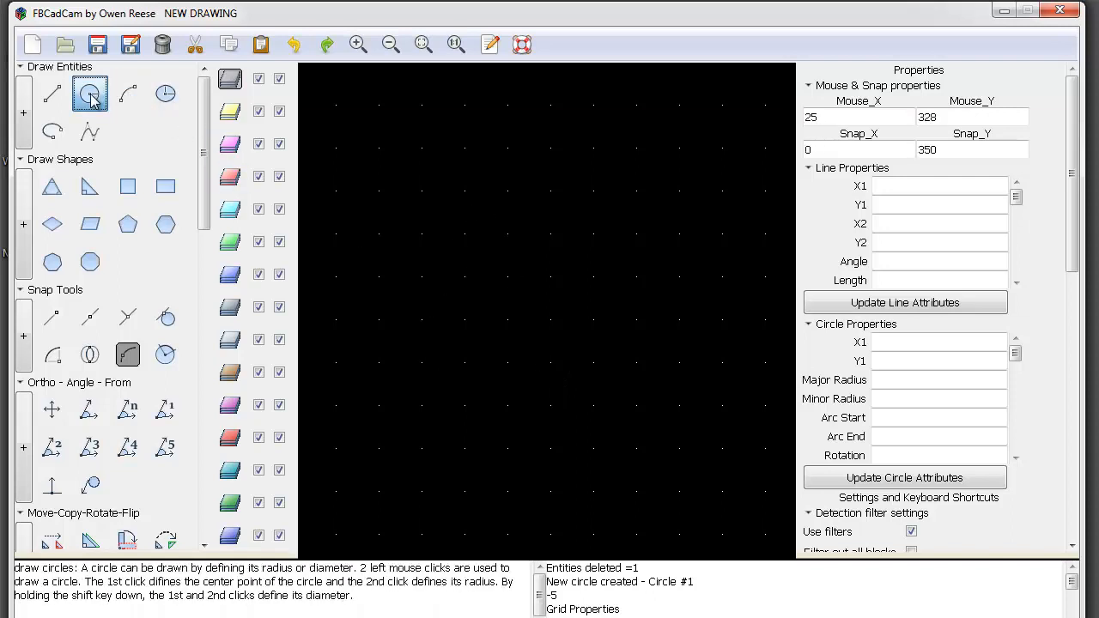
left_click(552, 324)
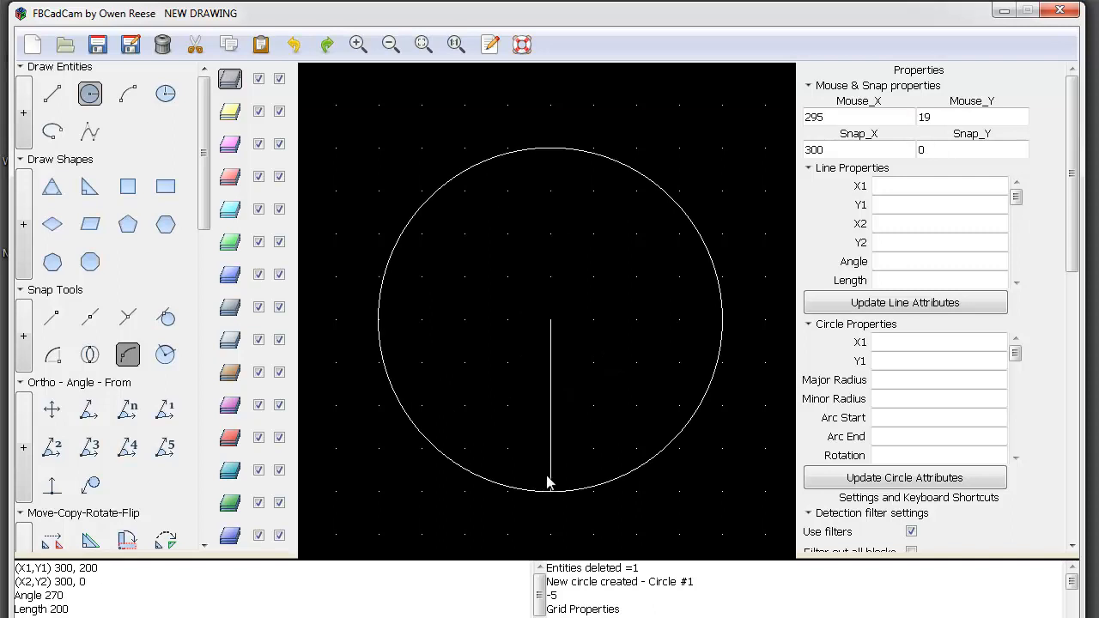
left_click(547, 490)
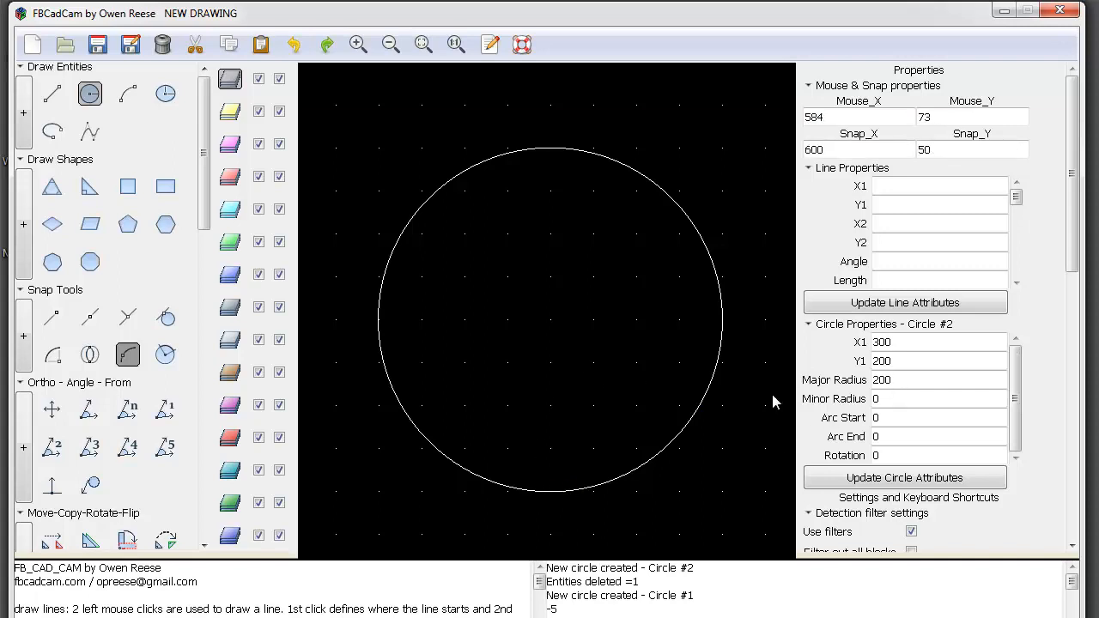
left_click(552, 326)
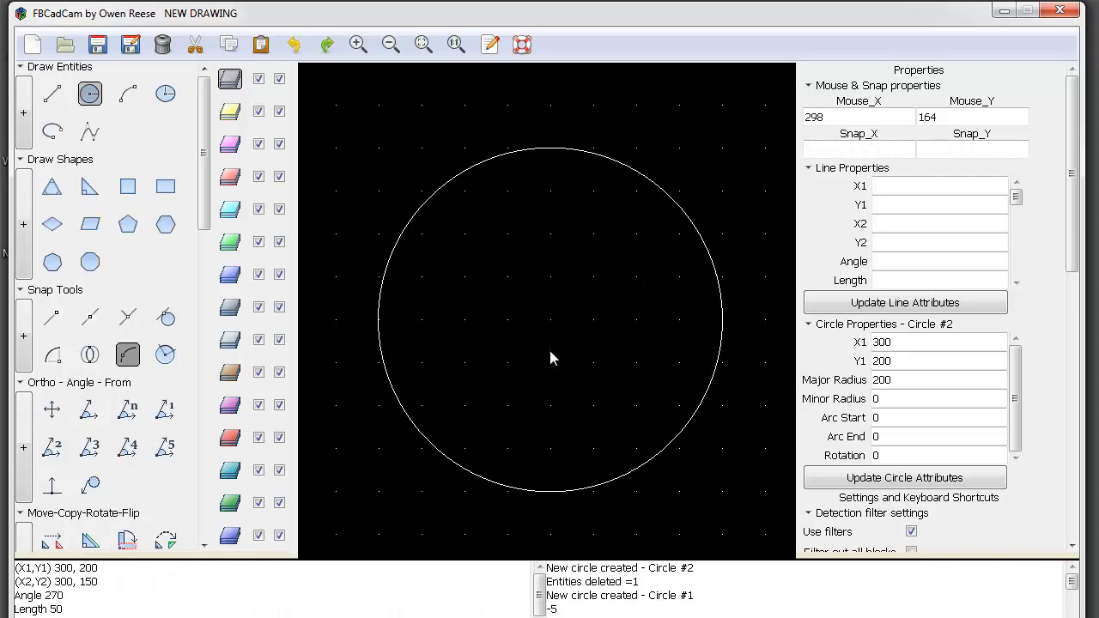
left_click(593, 338)
left_click(508, 276)
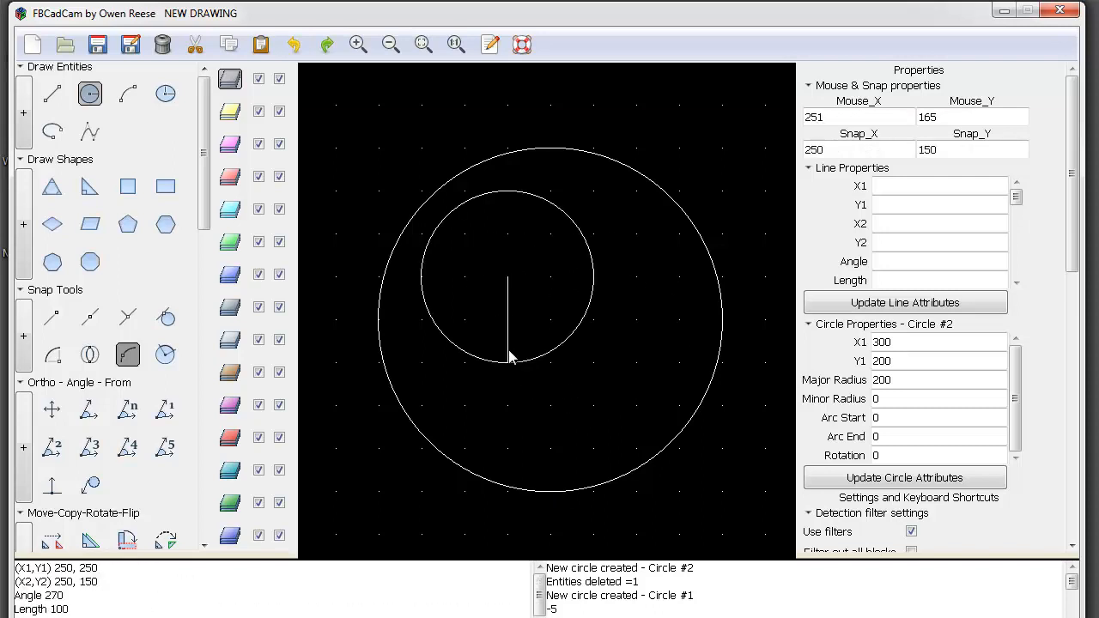
right_click(507, 346)
left_click(510, 235)
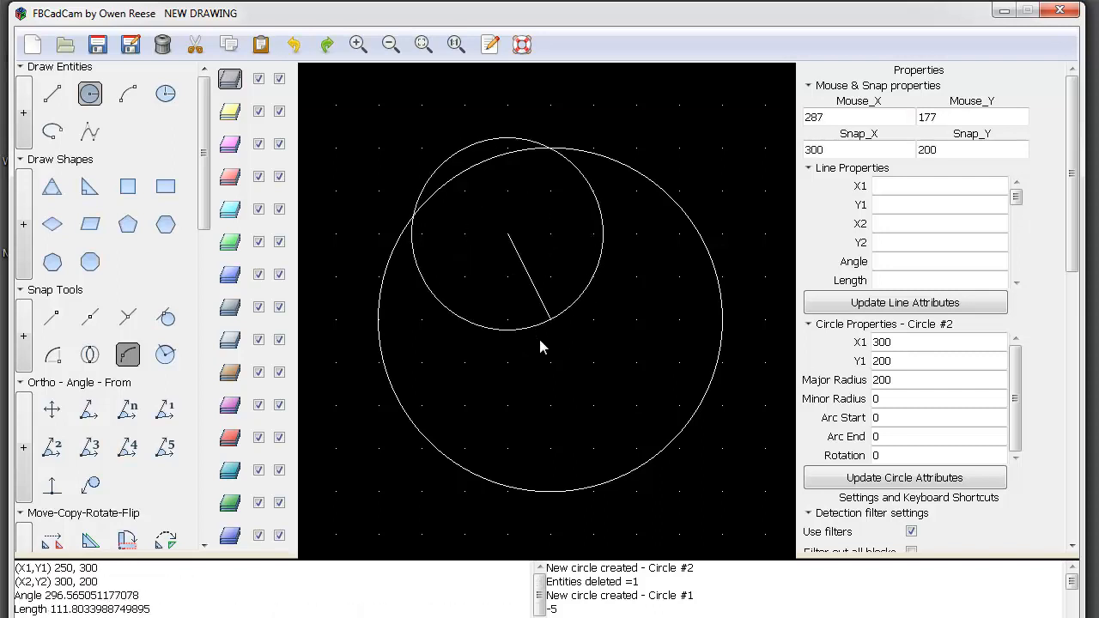
right_click(539, 339)
left_click(557, 232)
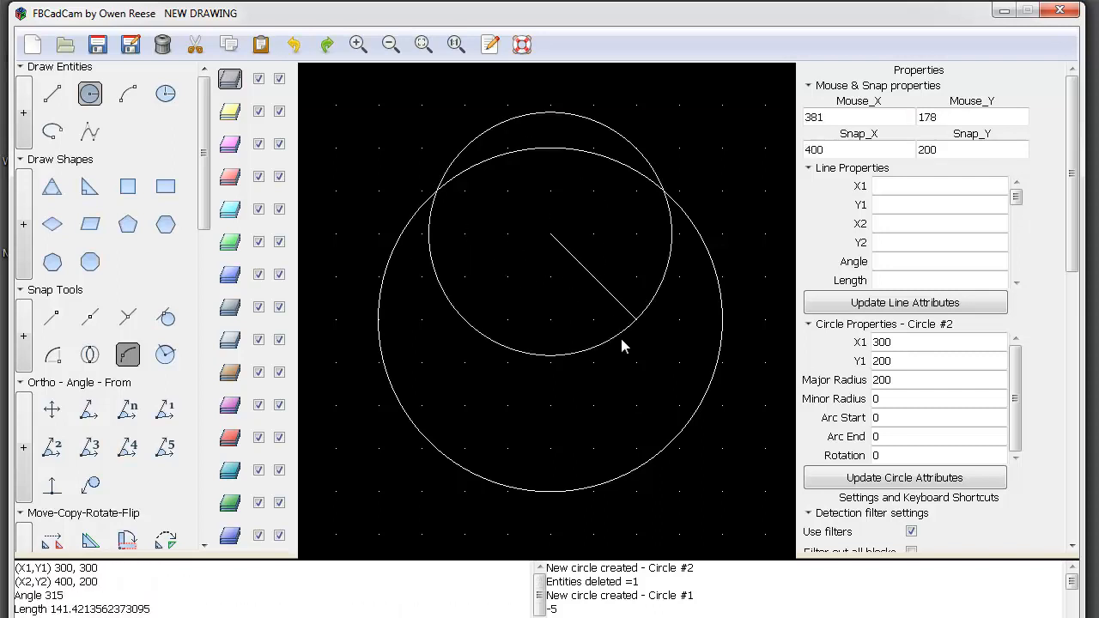
right_click(622, 346)
left_click(598, 239)
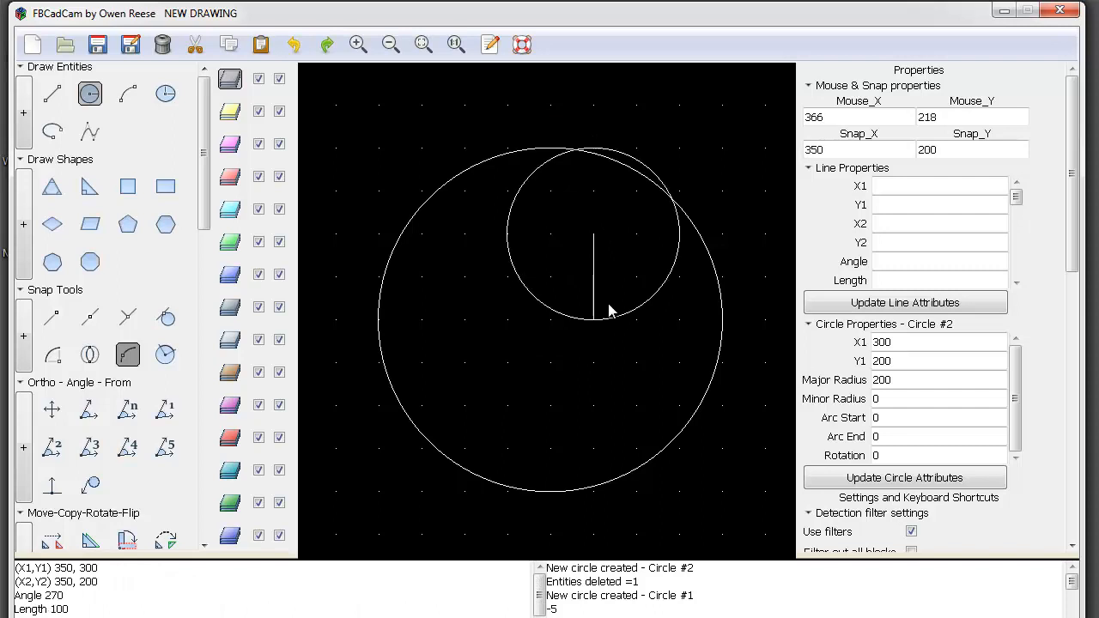
right_click(598, 275)
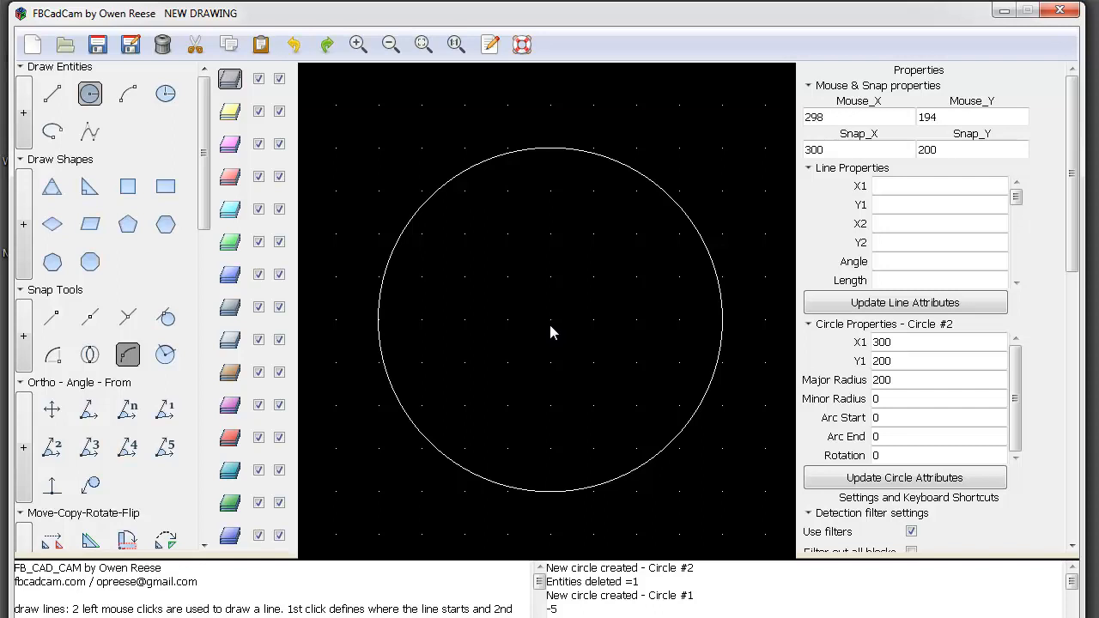
Draw two smaller concentric circles centred at 300, 200, one with radius 150 and one with radius 100.
left_click(552, 322)
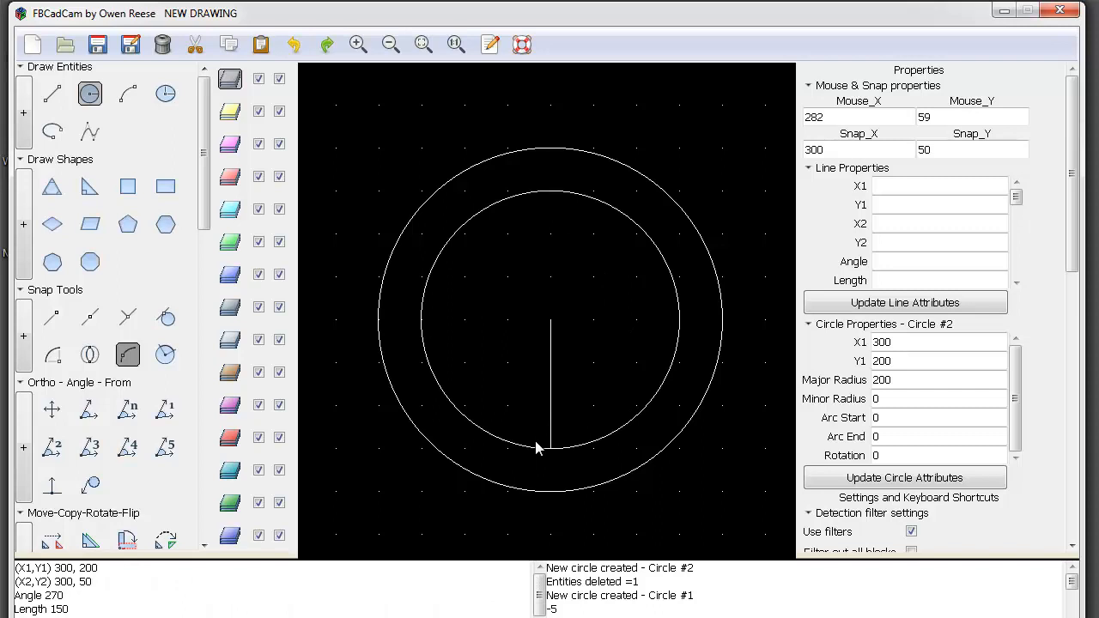
key("l")
left_click(593, 386)
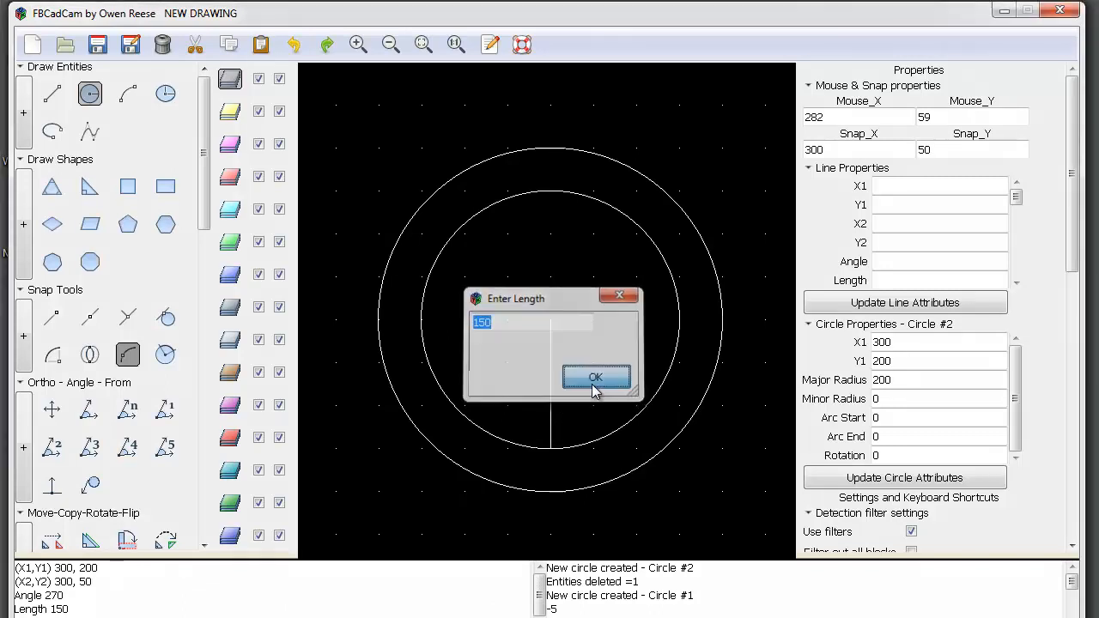
left_click(536, 460)
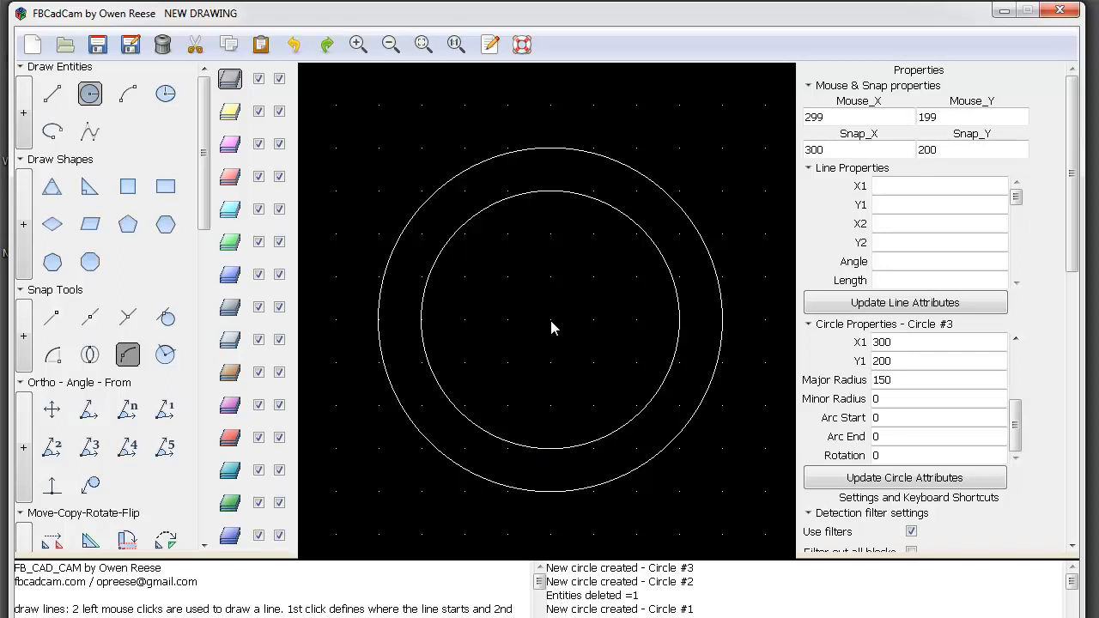
left_click(550, 321)
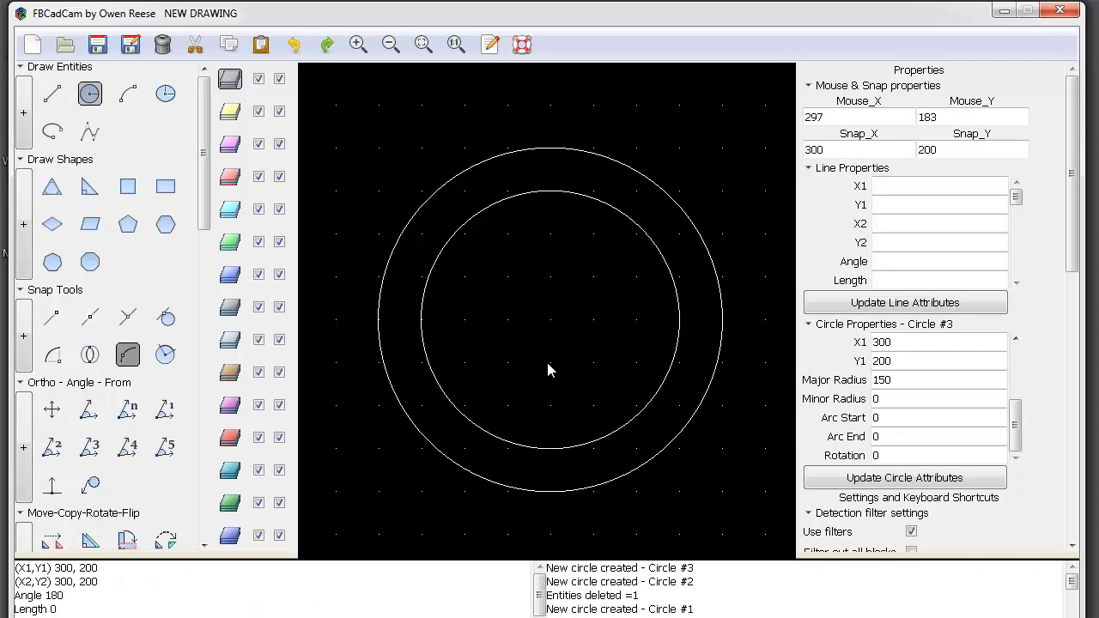
left_click(544, 407)
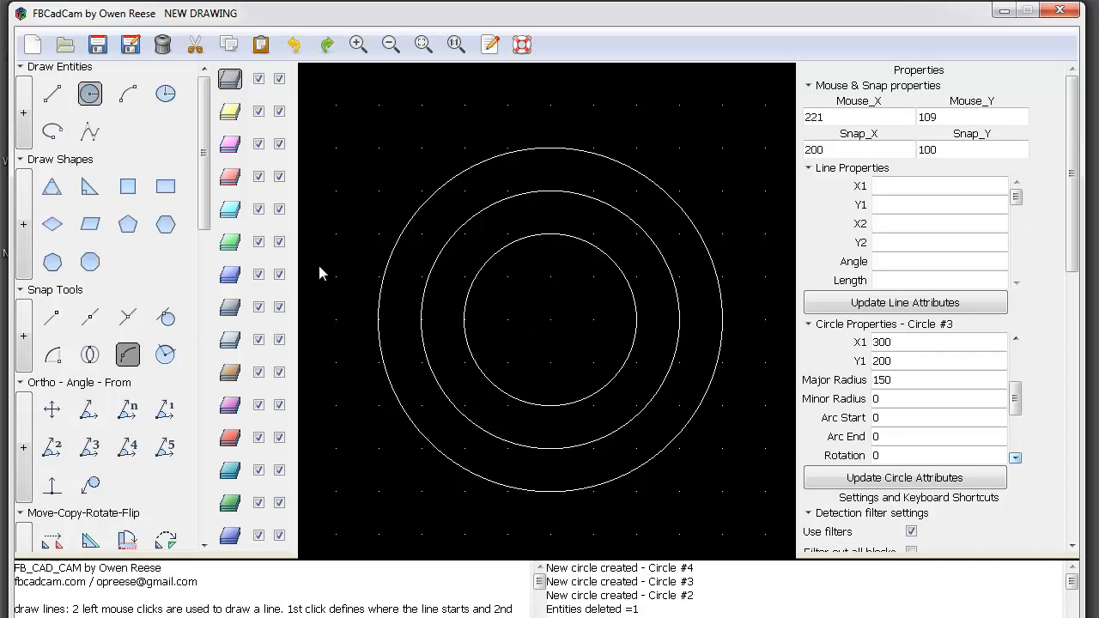
Draw a vertical line from the circles' centre at 300, 200 down to the grid point 300, -50.
scroll(187, 307, "down", 5)
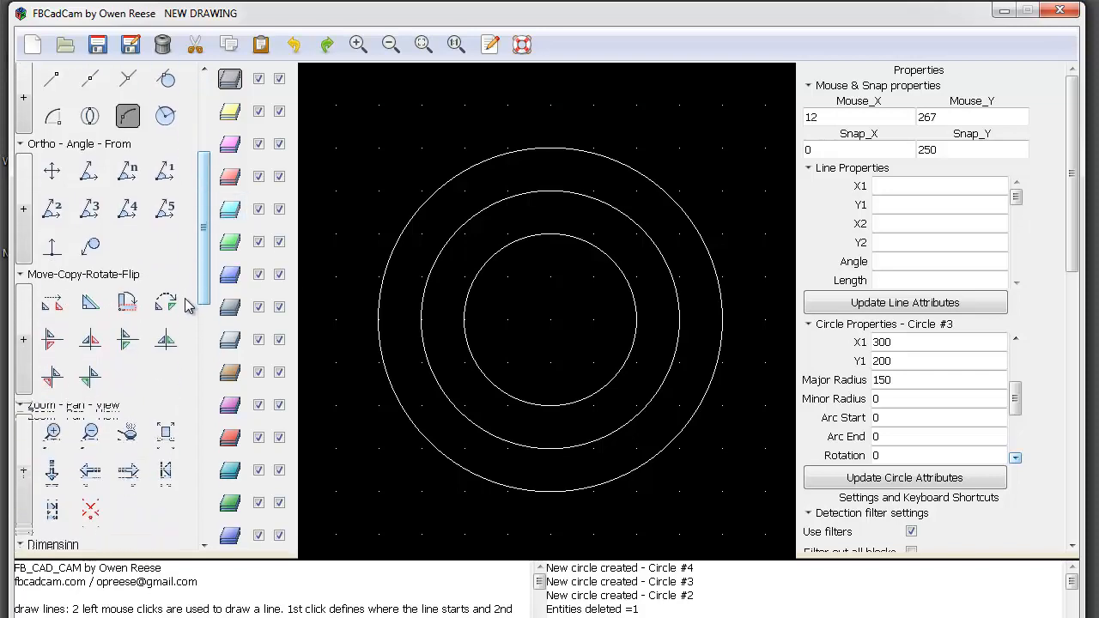
scroll(187, 307, "down", 10)
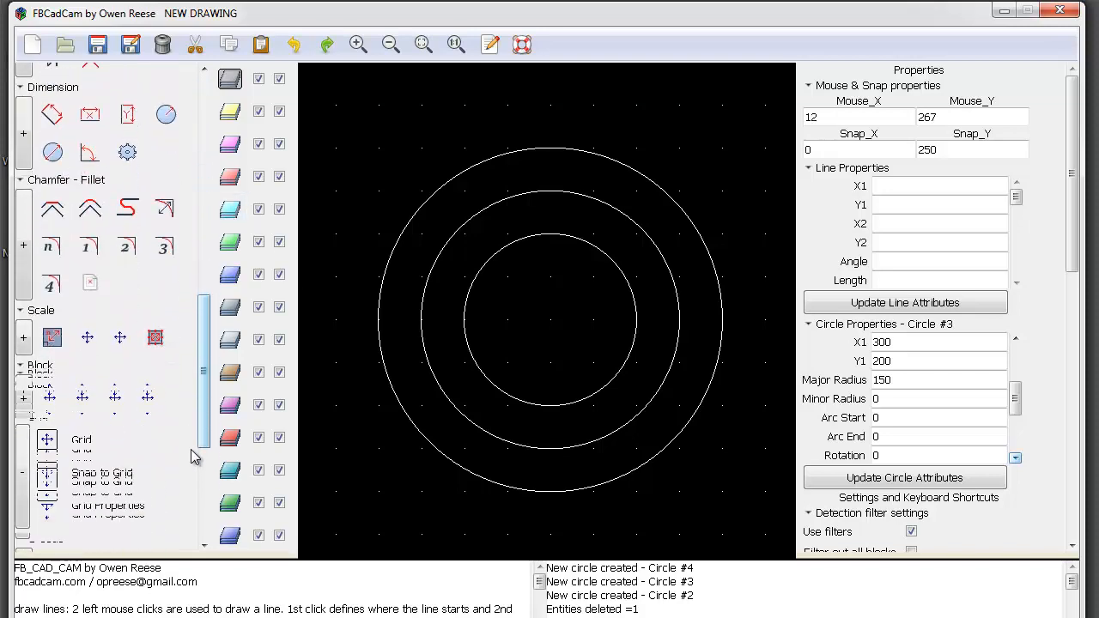
scroll(194, 457, "up", 15)
left_click(52, 99)
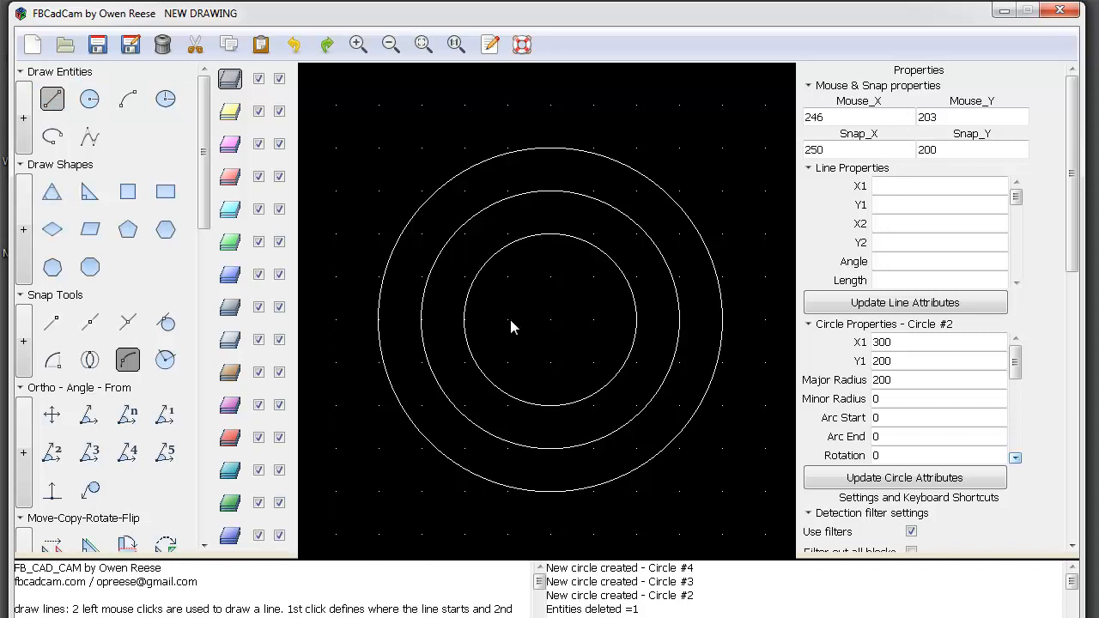
left_click(552, 321)
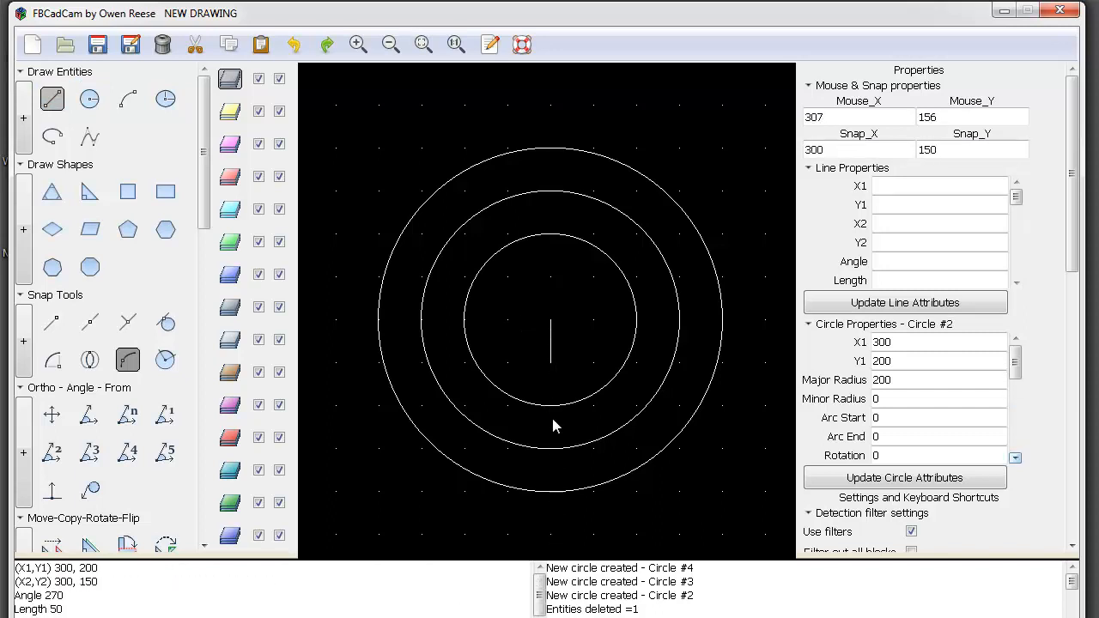
left_click(550, 526)
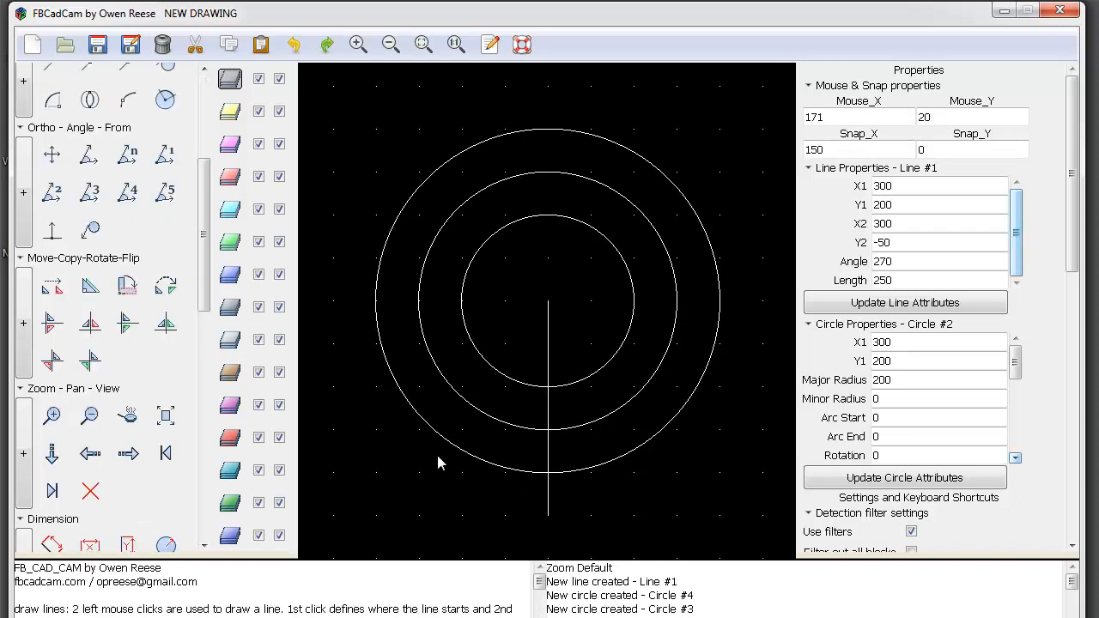